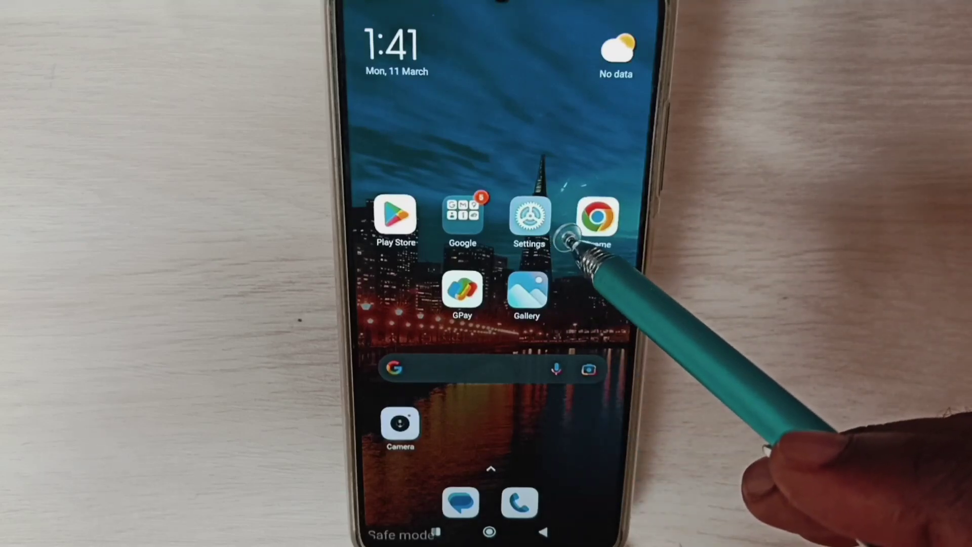
Reach the Manage apps list via Settings and Apps, scrolled down to Drive through Gallery Editor.
{"action": "left_click", "coordinate": [530, 217]}
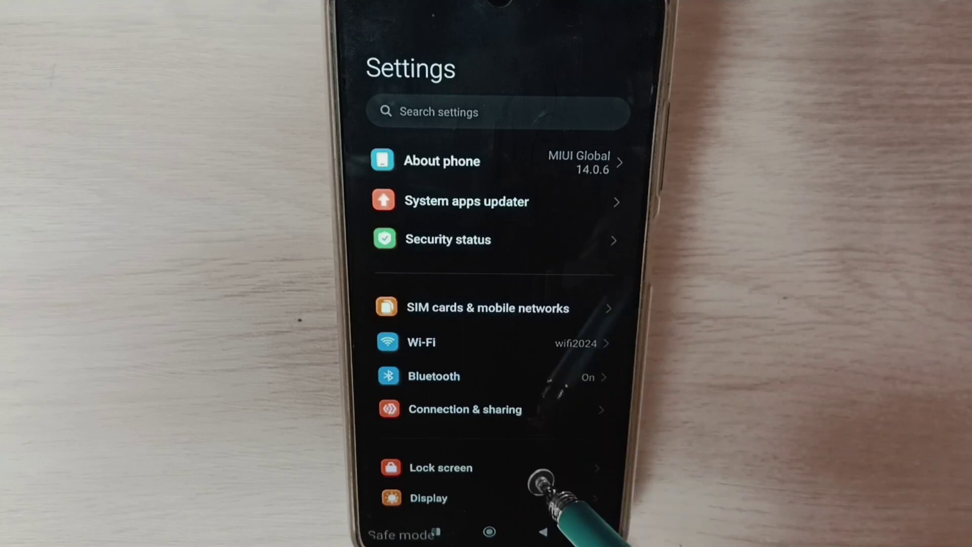
{"action": "left_click_drag", "start_coordinate": [539, 482], "coordinate": [569, 97]}
{"action": "left_click_drag", "start_coordinate": [545, 357], "coordinate": [521, 315]}
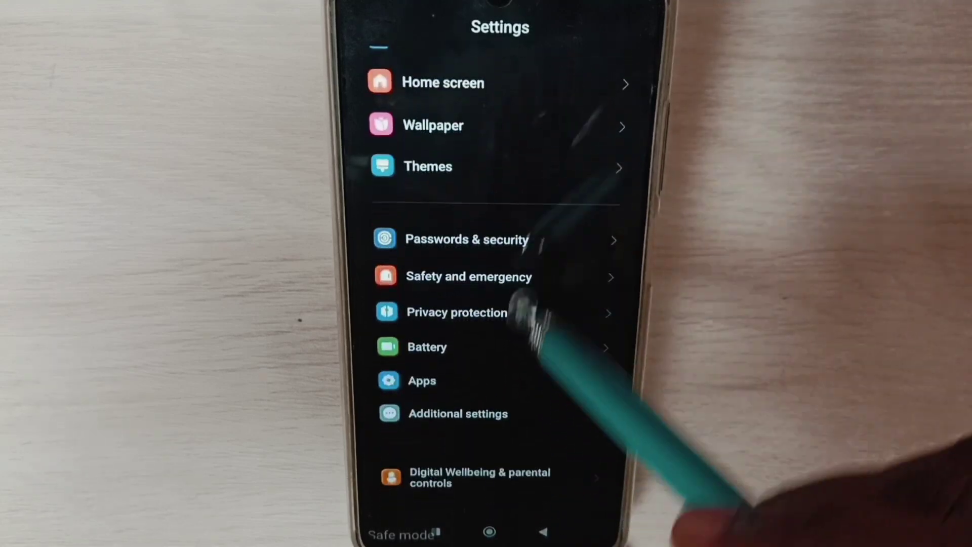
{"action": "left_click", "coordinate": [540, 381]}
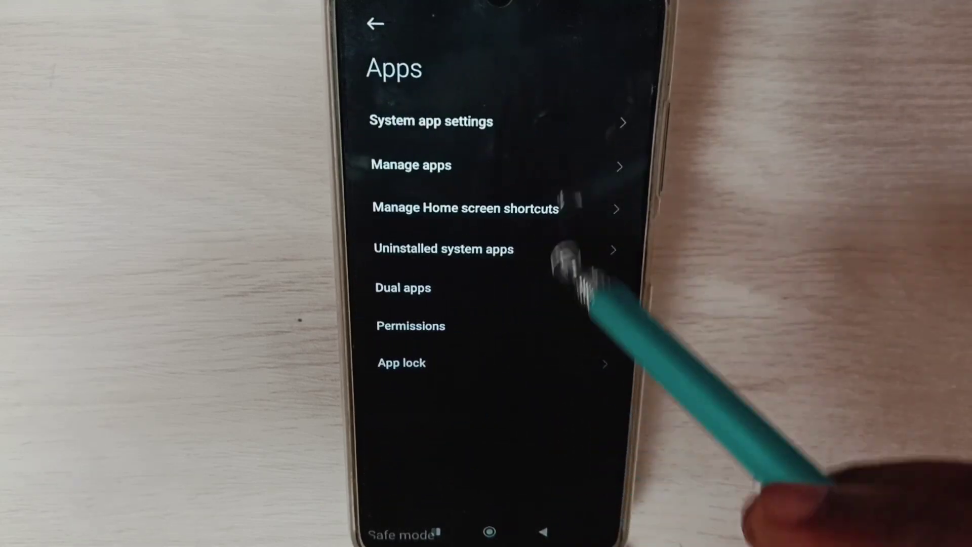
{"action": "left_click", "coordinate": [564, 168]}
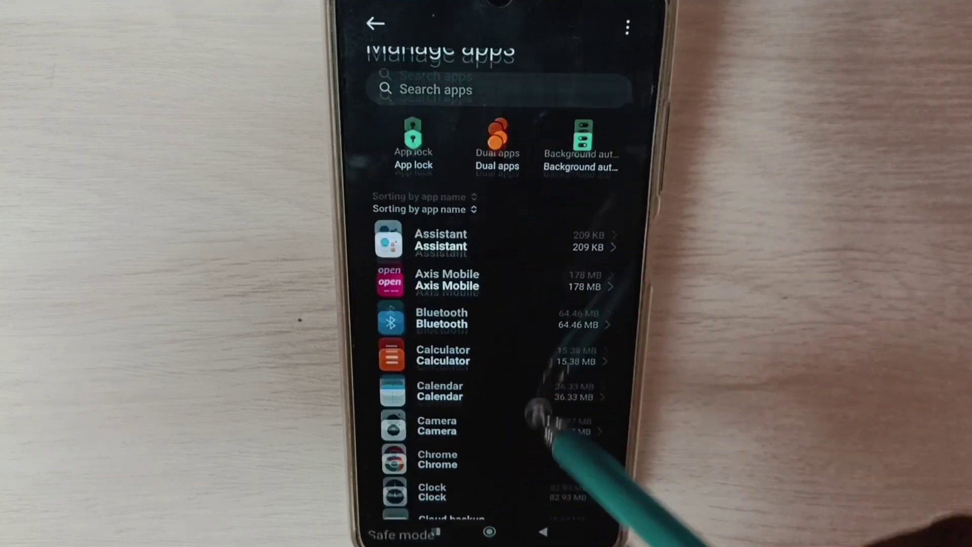
{"action": "left_click_drag", "start_coordinate": [569, 434], "coordinate": [532, 217]}
{"action": "left_click_drag", "start_coordinate": [527, 445], "coordinate": [519, 243]}
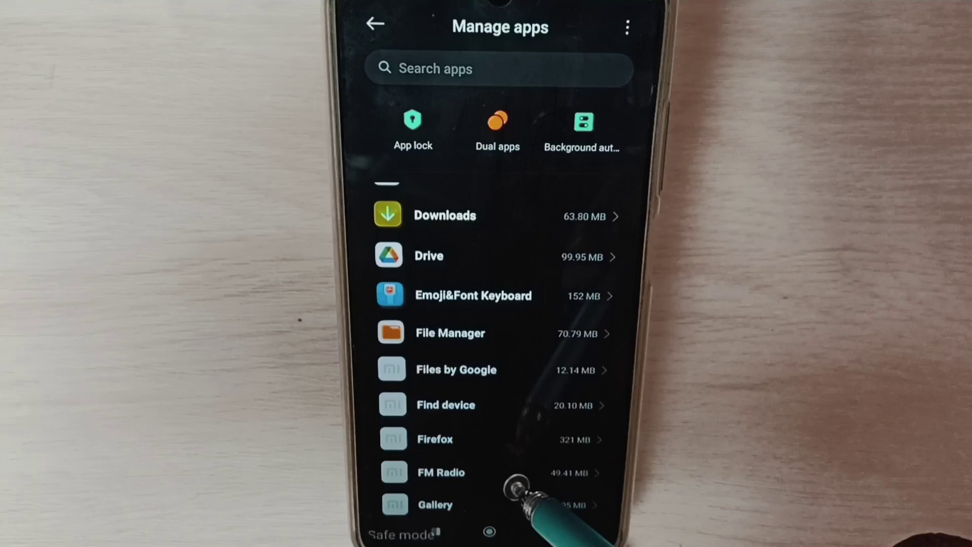
{"action": "mouse_move", "coordinate": [522, 521]}
{"action": "left_mouse_down"}
{"action": "mouse_move", "coordinate": [527, 383]}
{"action": "mouse_move", "coordinate": [524, 424]}
{"action": "left_mouse_up"}
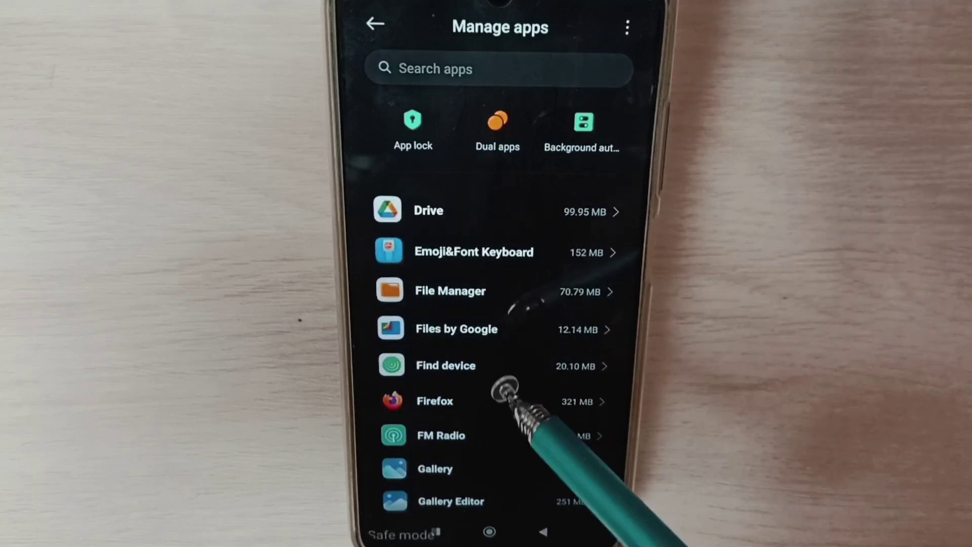
{"action": "left_click", "coordinate": [494, 402]}
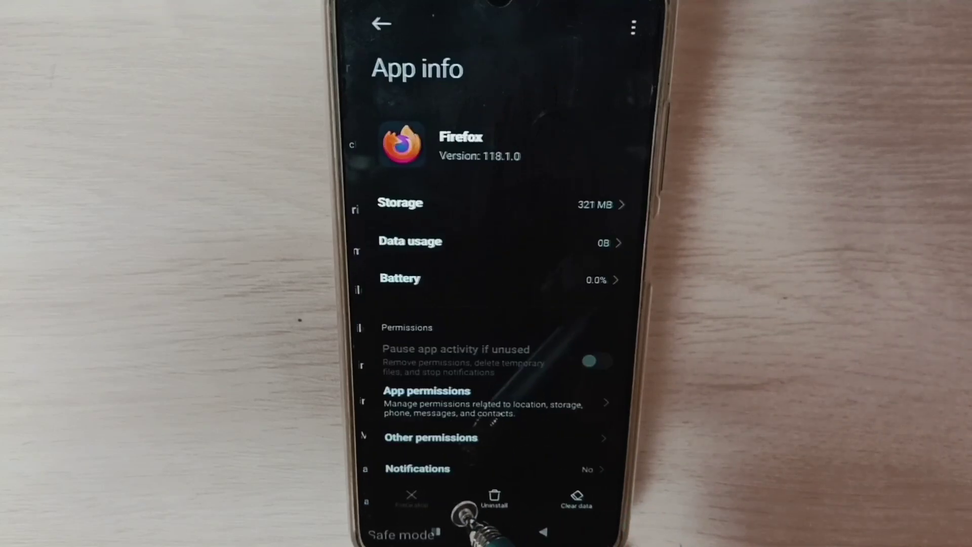
{"action": "left_click", "coordinate": [490, 502]}
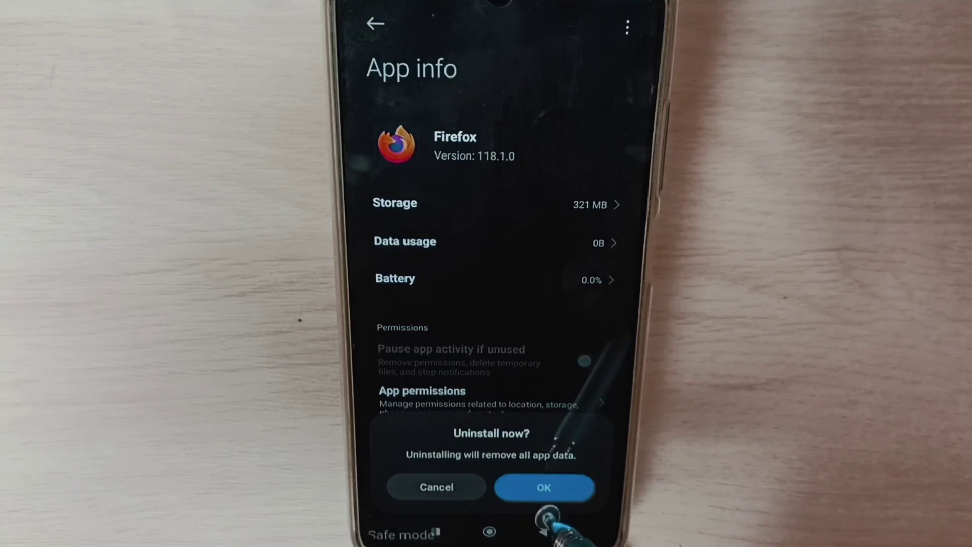
{"action": "left_click", "coordinate": [544, 486]}
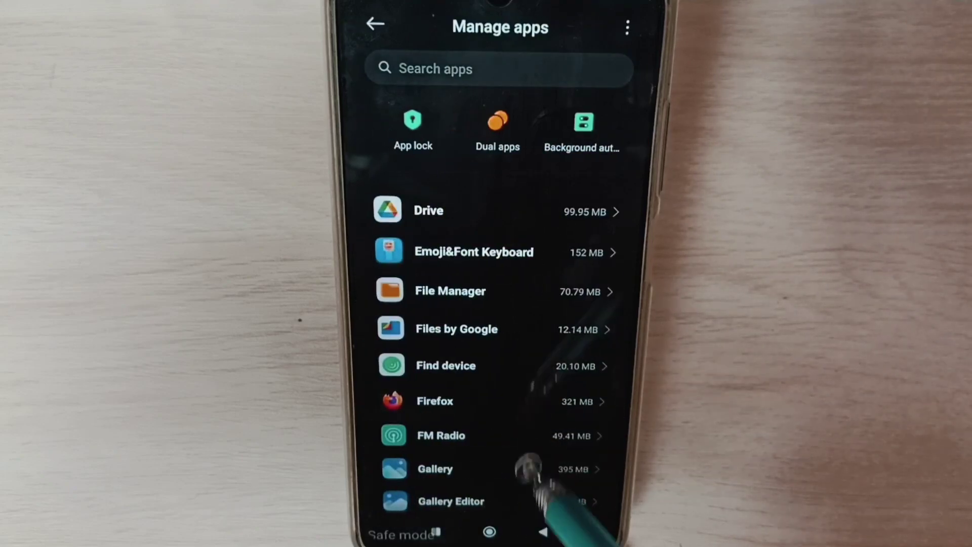
{"action": "left_click", "coordinate": [521, 332]}
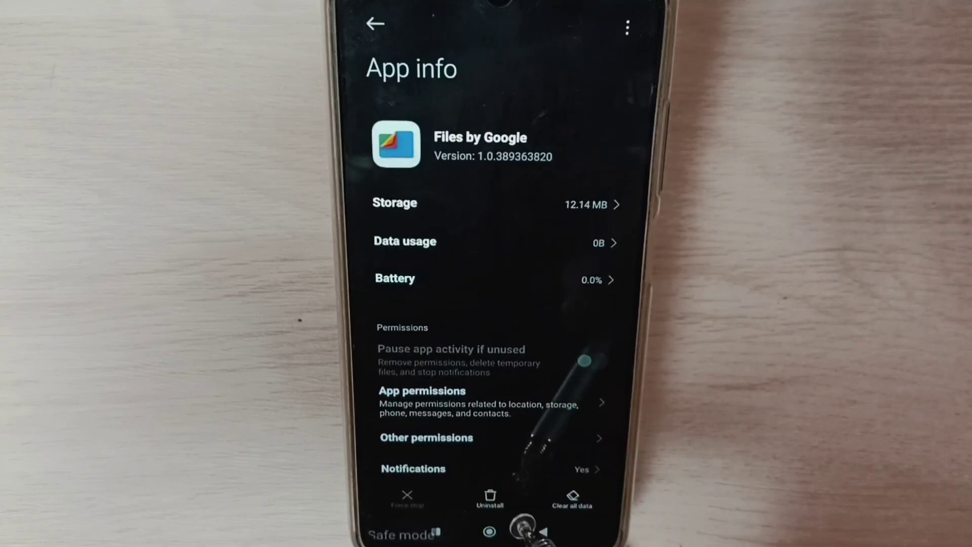
{"action": "left_click", "coordinate": [489, 498]}
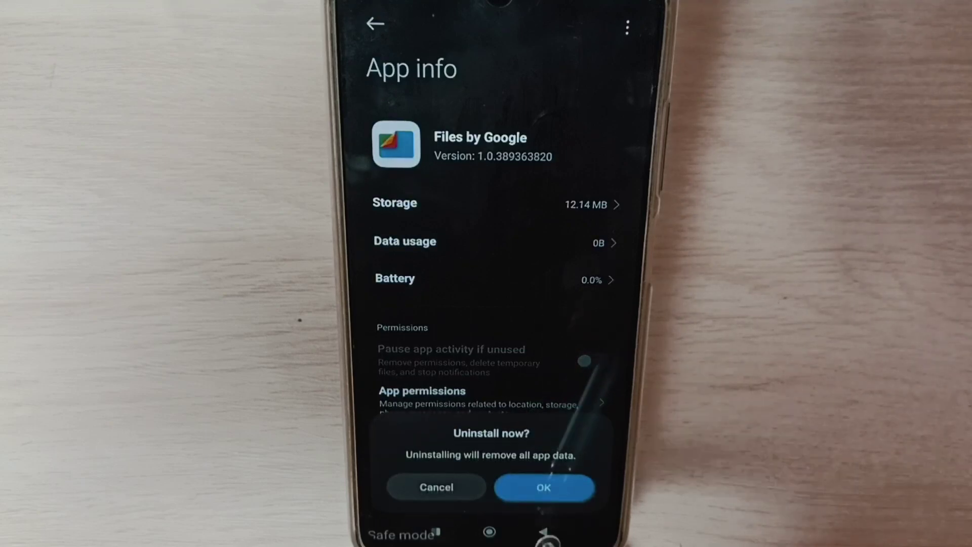
{"action": "left_click", "coordinate": [547, 487]}
{"action": "left_click", "coordinate": [543, 531]}
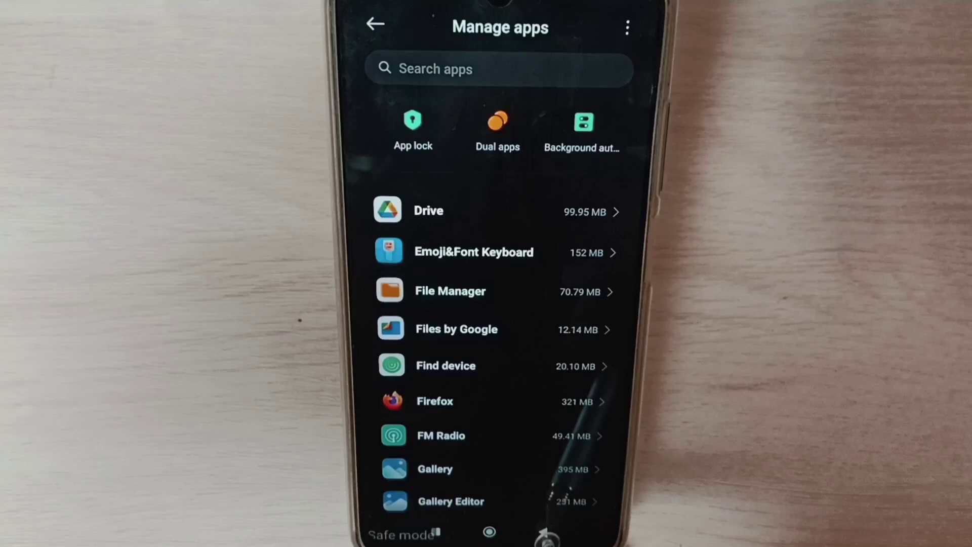
Leave the app settings and return to the safe-mode home screen.
{"action": "left_click", "coordinate": [546, 534]}
{"action": "left_click", "coordinate": [542, 532]}
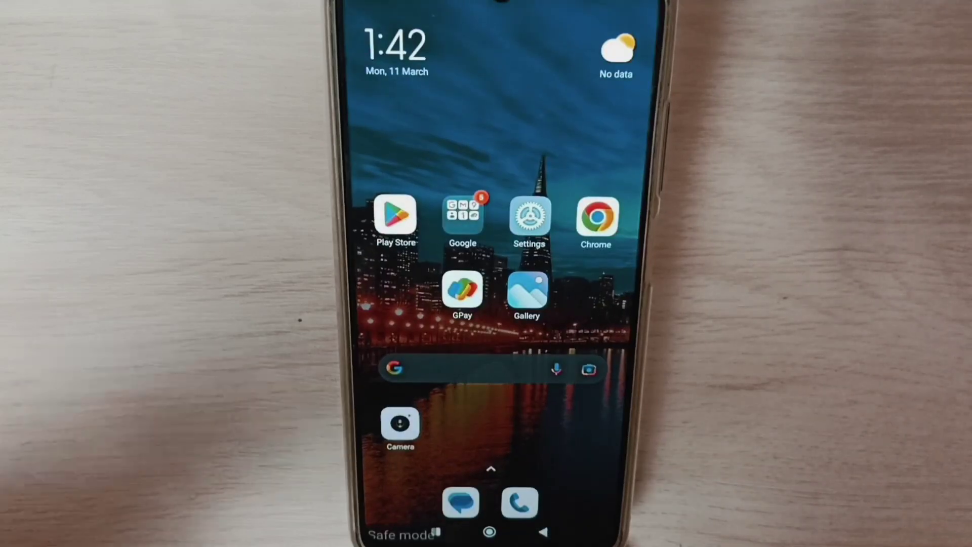
Bring up the power menu, choose Reboot, then back out of the prompt.
{"action": "key", "text": "XF86PowerOff"}
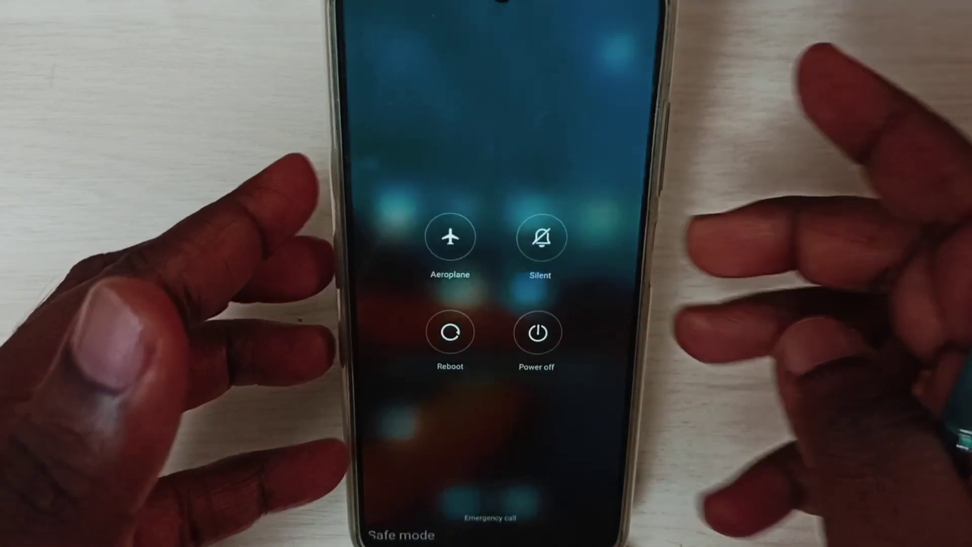
{"action": "left_click", "coordinate": [450, 332]}
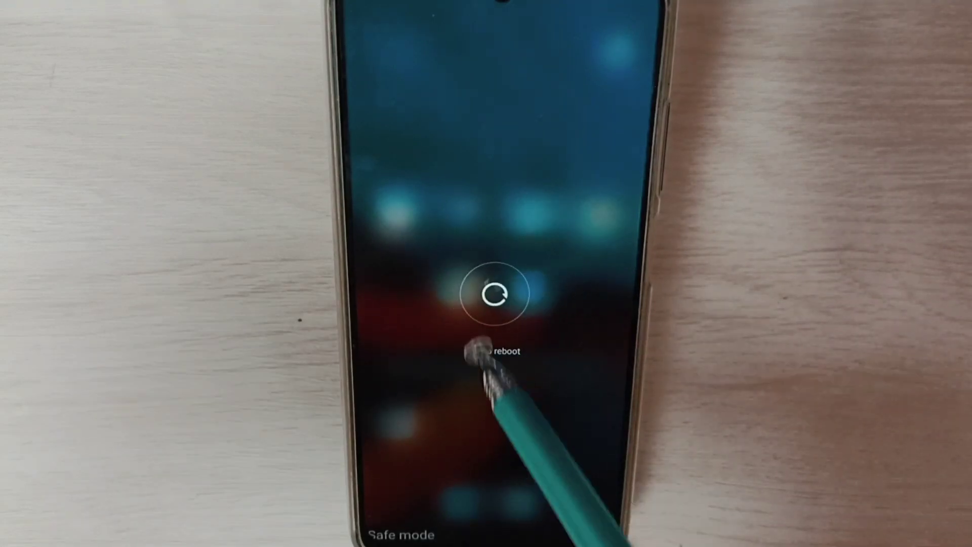
{"action": "left_click", "coordinate": [551, 532]}
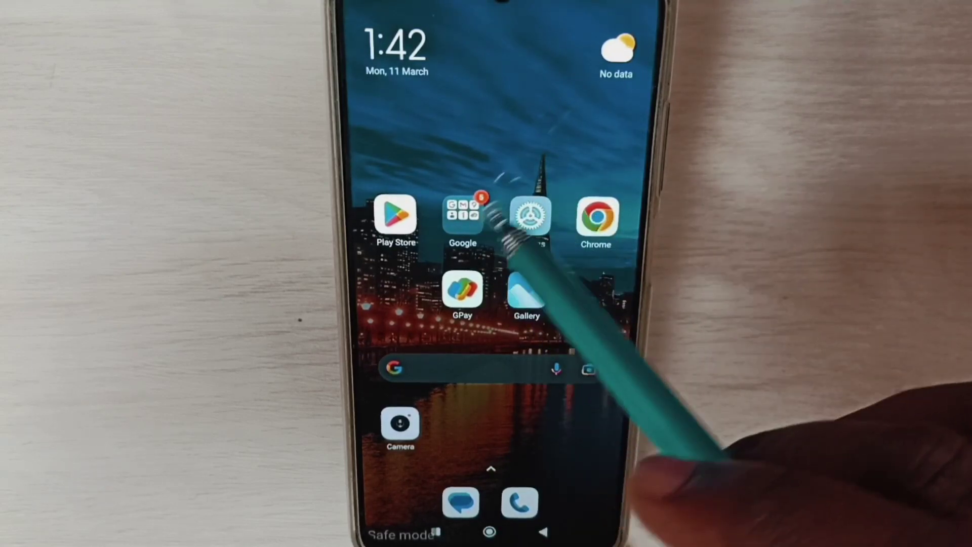
{"action": "left_click", "coordinate": [529, 216]}
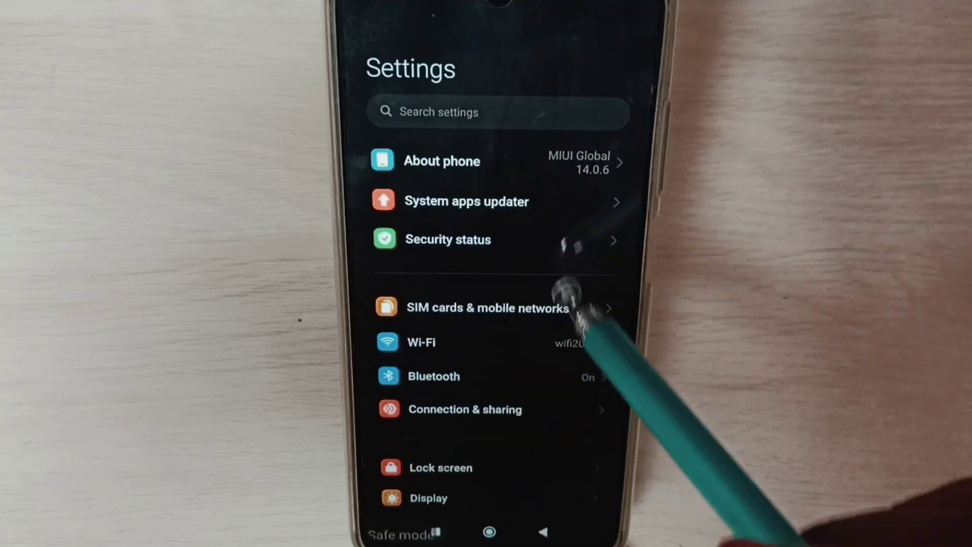
{"action": "left_click", "coordinate": [530, 161]}
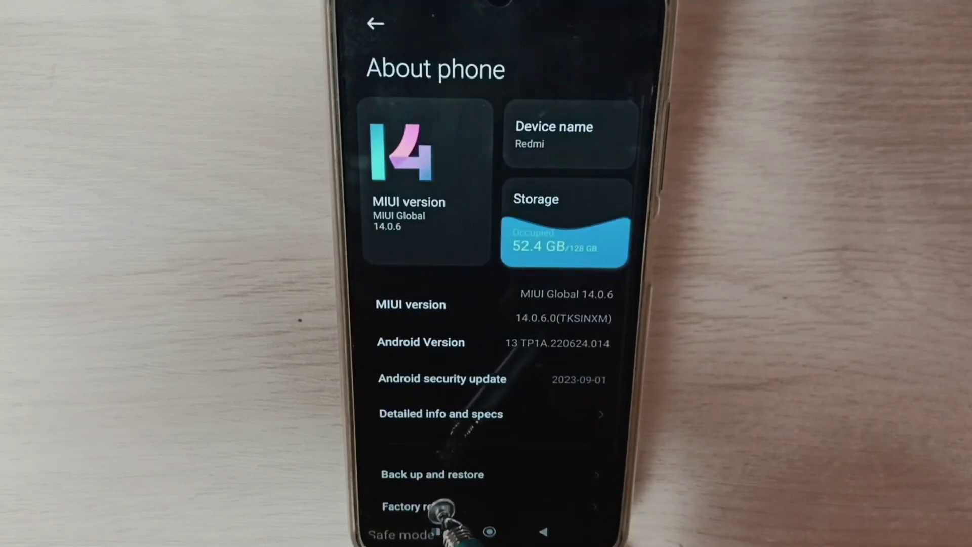
{"action": "scroll", "coordinate": [516, 456], "scroll_direction": "down", "scroll_amount": 2}
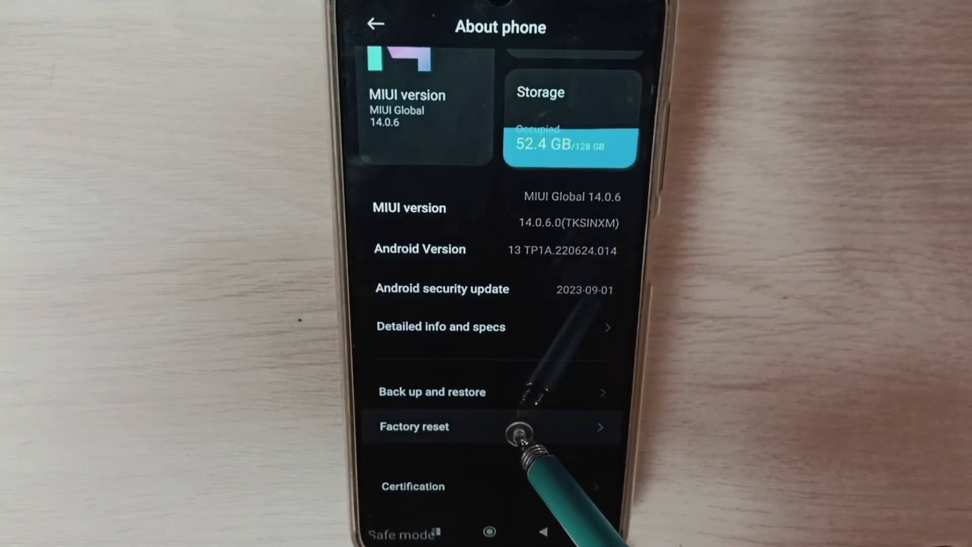
{"action": "left_click", "coordinate": [519, 430]}
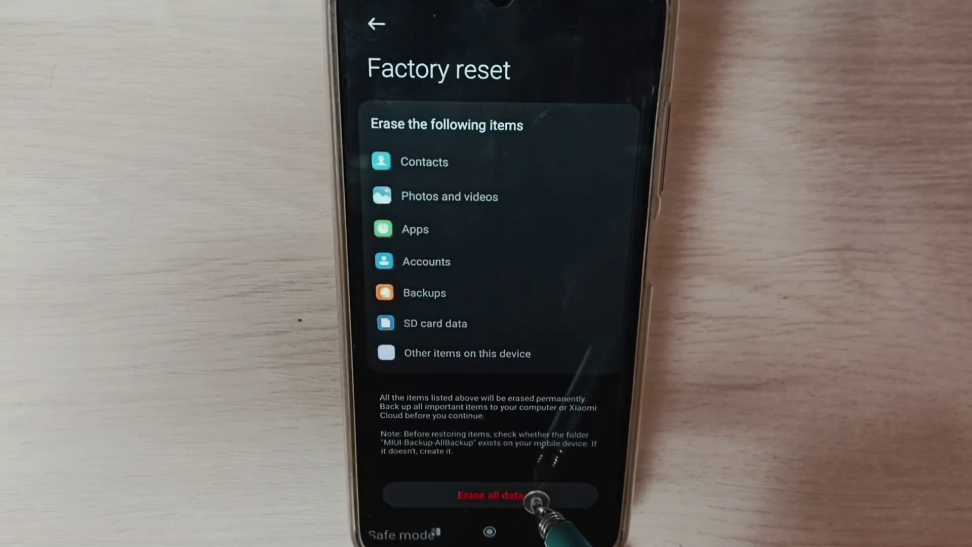
{"action": "left_click", "coordinate": [502, 494]}
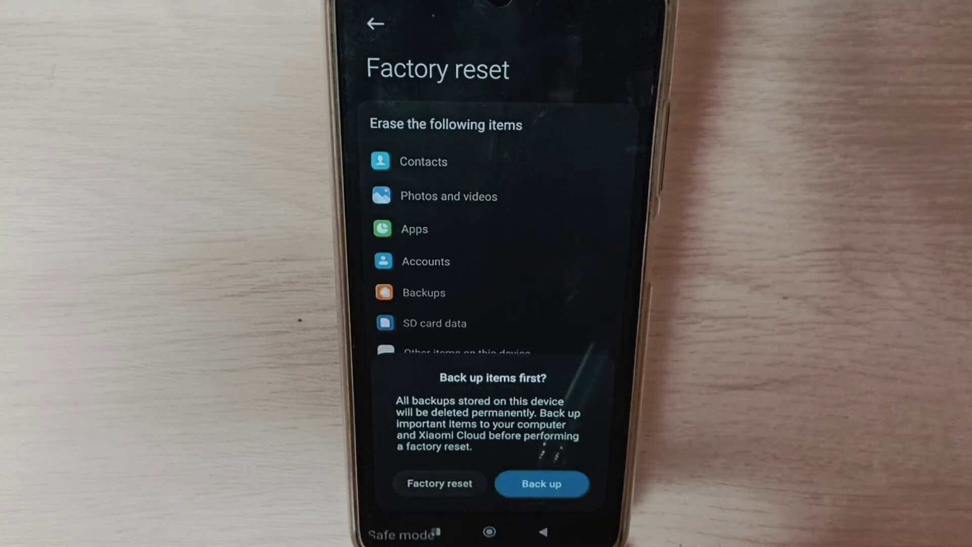
{"action": "left_click", "coordinate": [547, 533]}
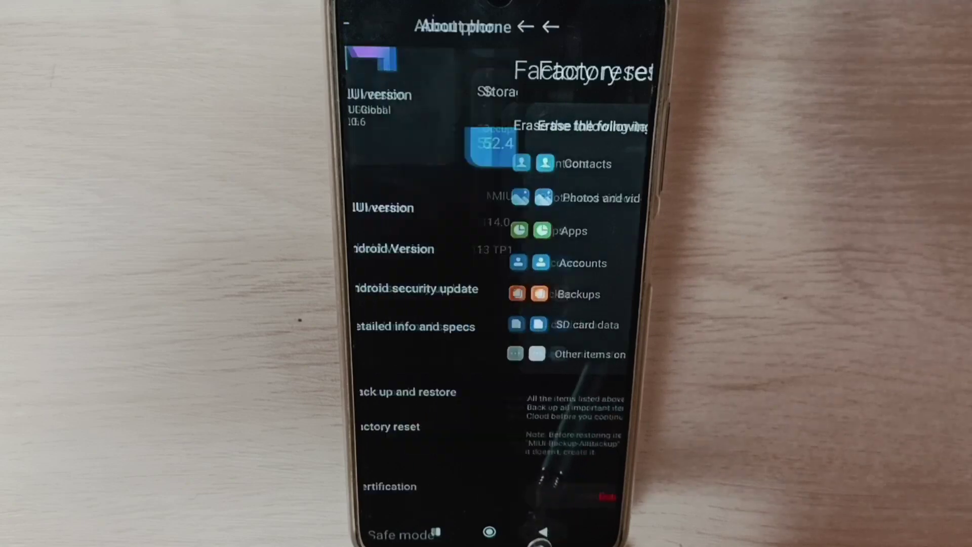
{"action": "left_click", "coordinate": [547, 534]}
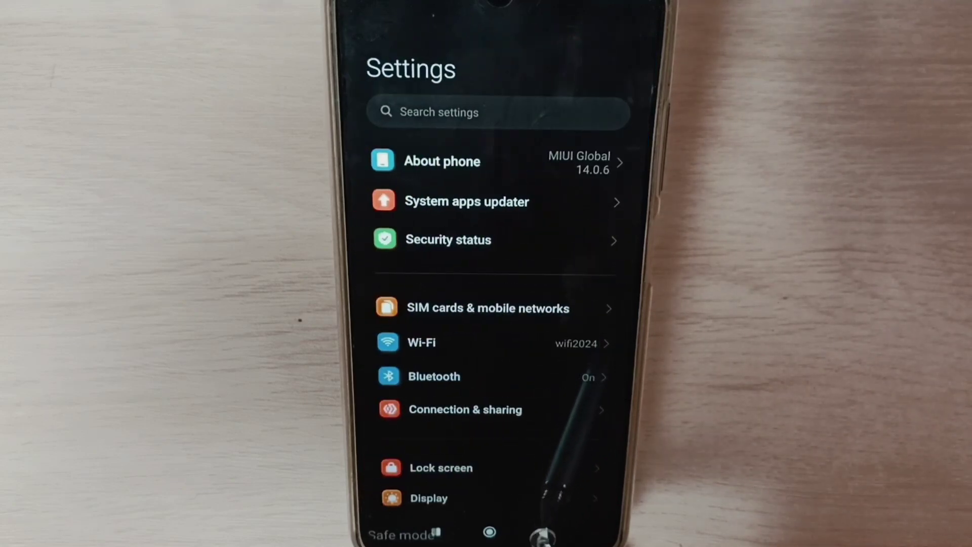
{"action": "left_click", "coordinate": [542, 534]}
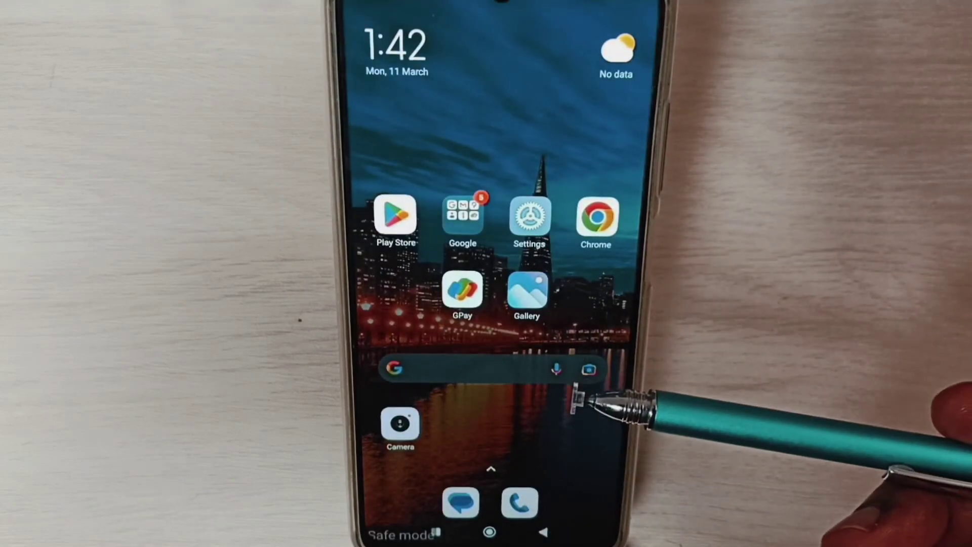